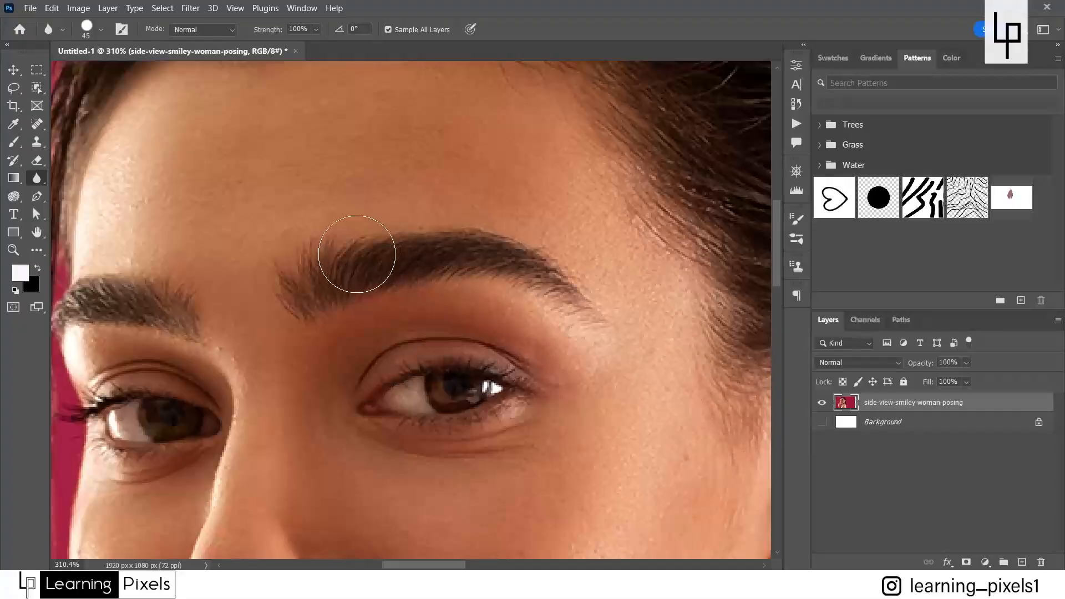
- Try blurring the woman's left eyebrow directly on the photo layer with the Blur tool at 100% strength, and undo it
mouse_move(317, 285)
mouse_down()
mouse_move(414, 251)
mouse_move(532, 255)
mouse_move(588, 355)
mouse_up()
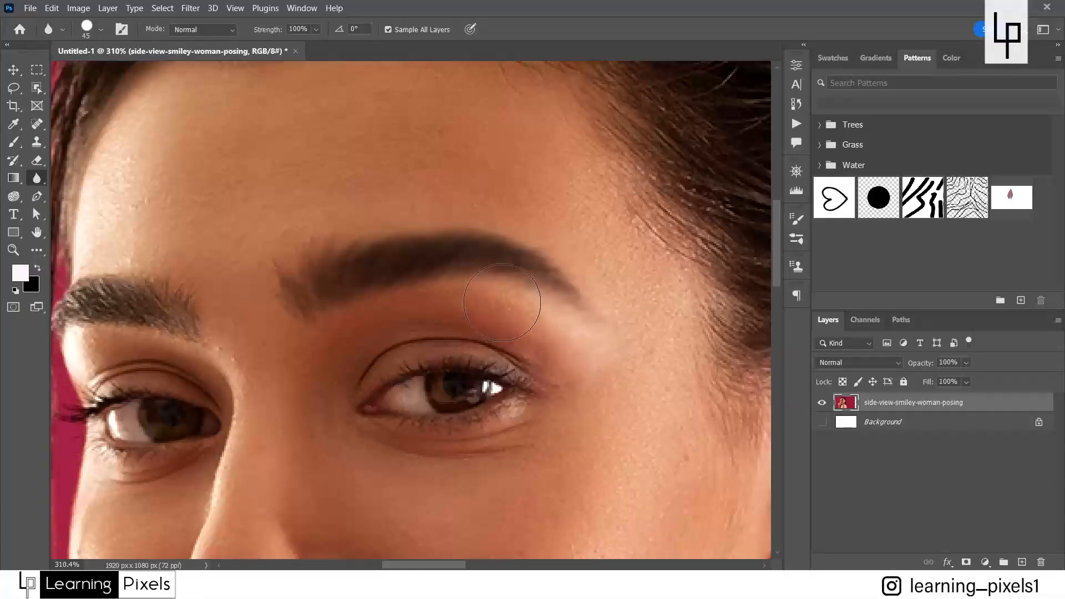
key(ctrl+z)
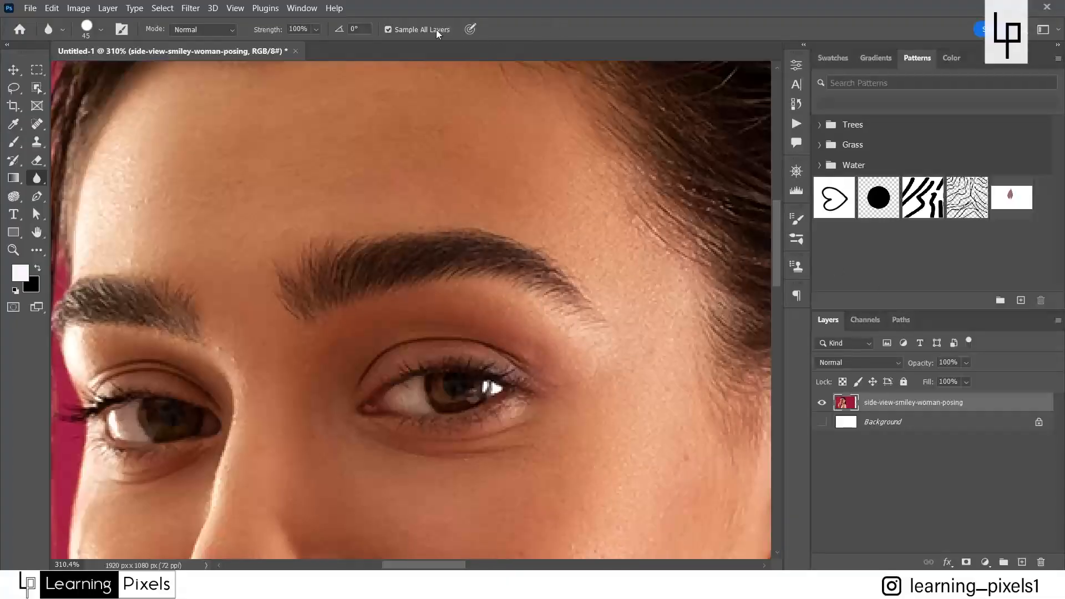
- Add a new layer and blur the woman's left eyebrow and eye on it at 100% strength, comparing with the layer hidden
click(1022, 563)
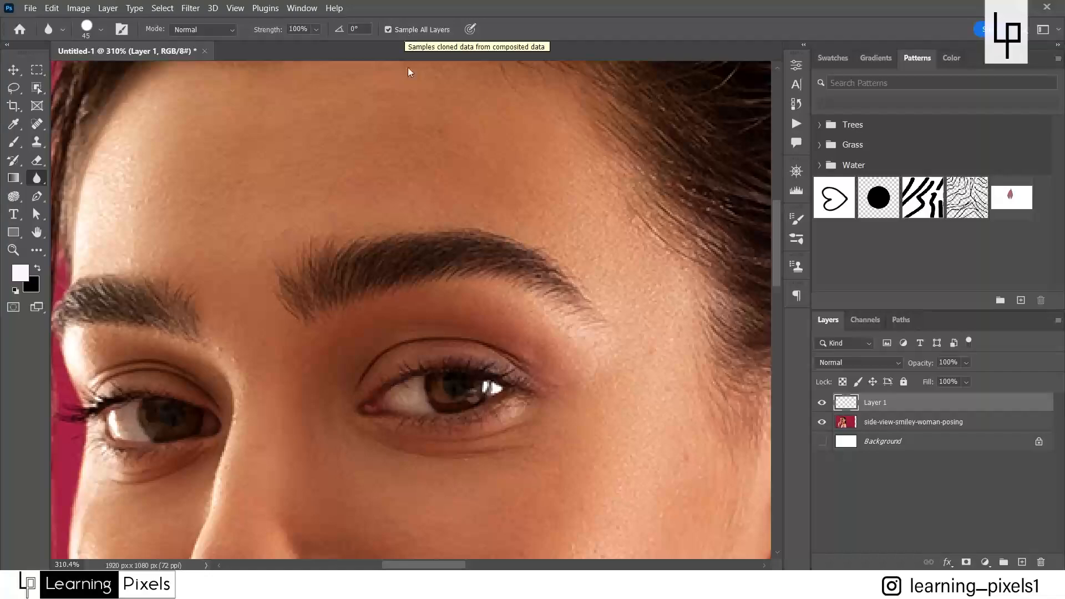
mouse_move(331, 295)
mouse_down()
mouse_move(322, 270)
mouse_move(489, 256)
mouse_move(582, 331)
mouse_move(615, 331)
mouse_up()
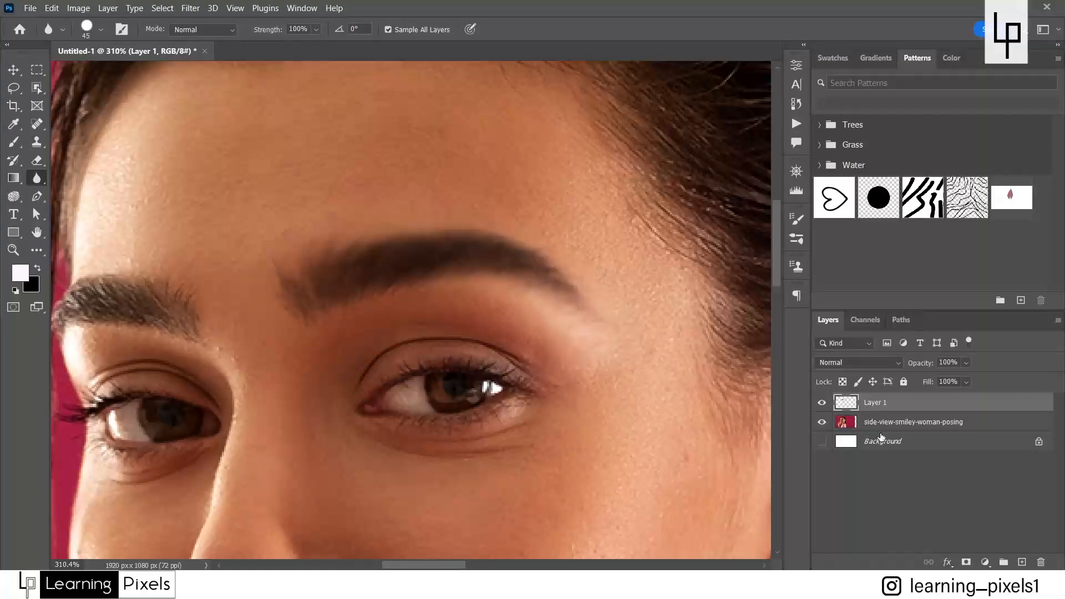
click(823, 404)
mouse_move(392, 316)
mouse_down()
mouse_move(546, 315)
mouse_move(381, 414)
mouse_move(417, 434)
mouse_move(541, 450)
mouse_move(521, 448)
mouse_move(590, 392)
mouse_move(537, 386)
mouse_up()
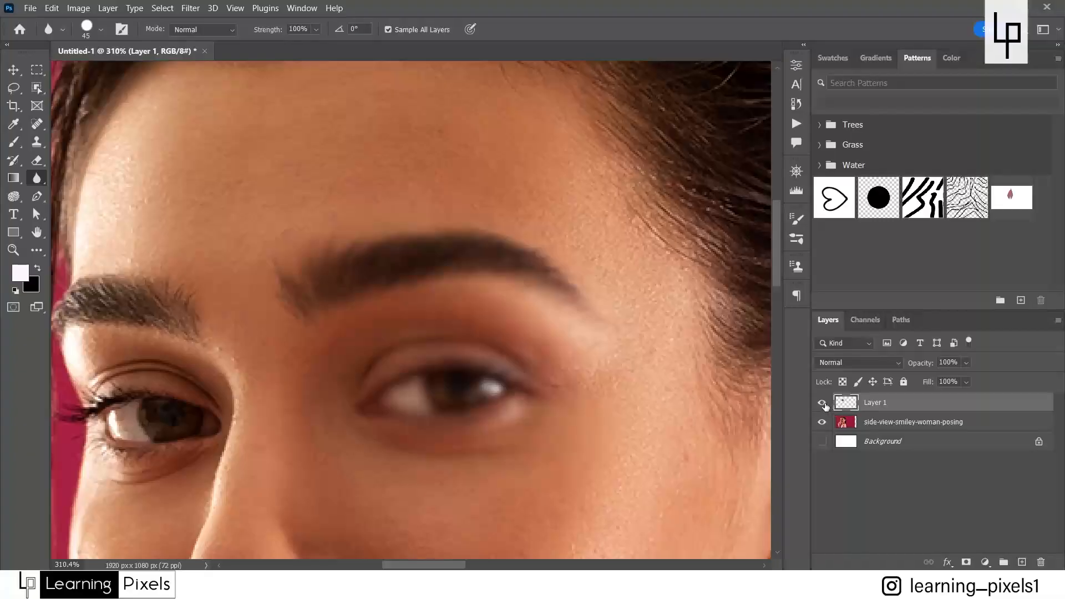
click(823, 404)
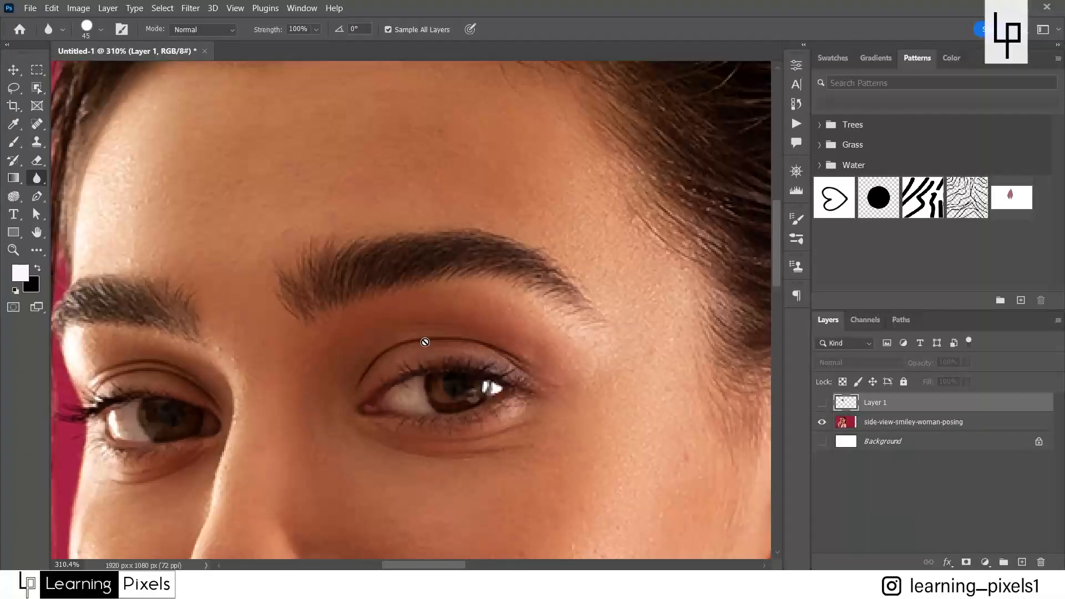
key(ctrl+comma)
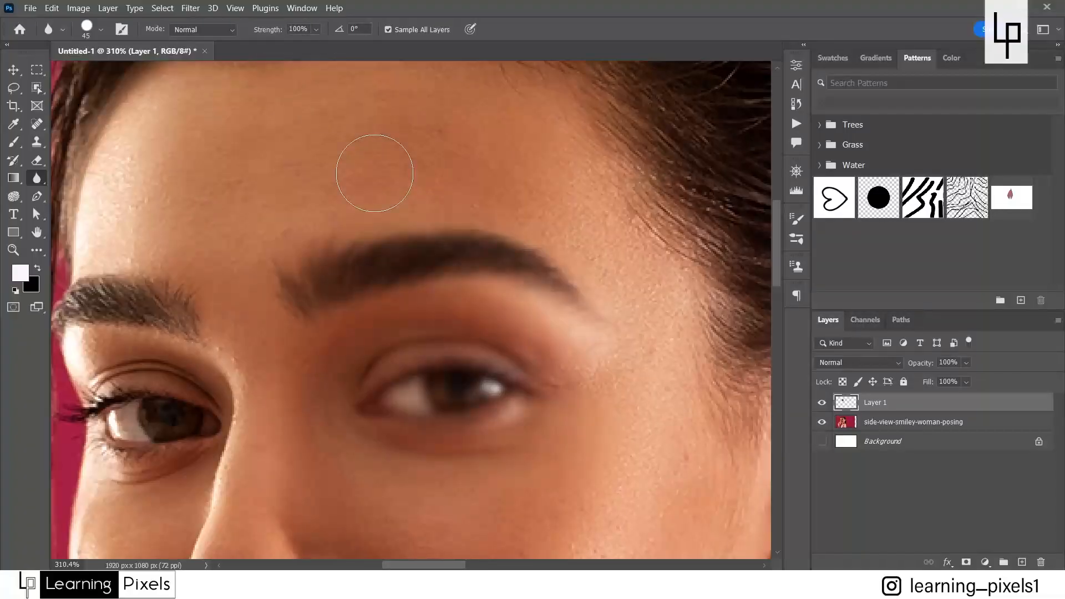
- Blur the forehead, and with the Blur strength lowered to 14%, soften the woman's right eyebrow
mouse_move(375, 173)
mouse_down()
mouse_move(323, 190)
mouse_move(547, 184)
mouse_up()
click(316, 29)
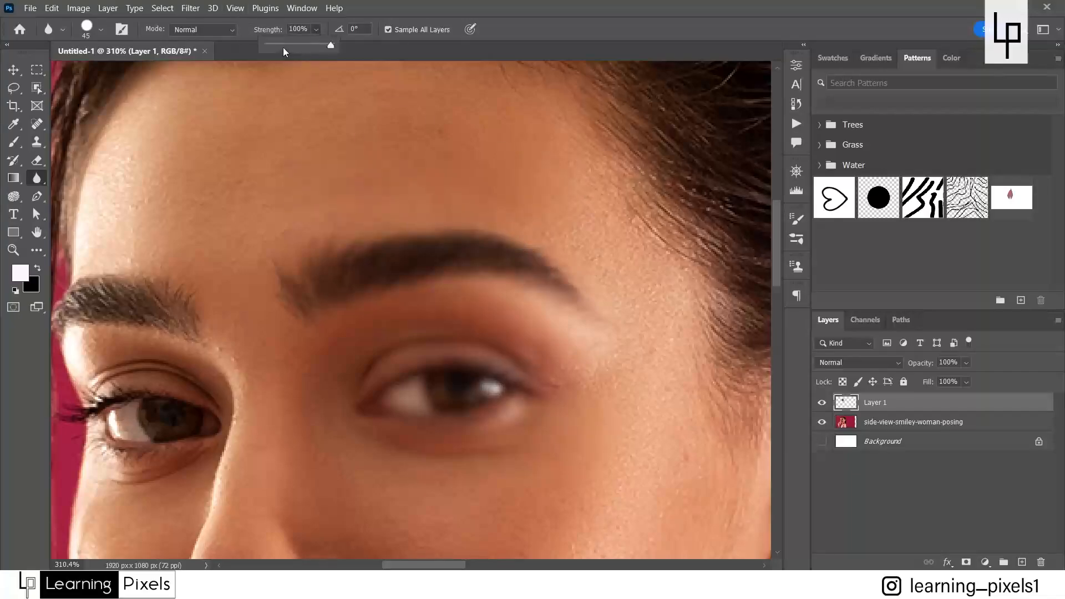
click(276, 45)
click(352, 124)
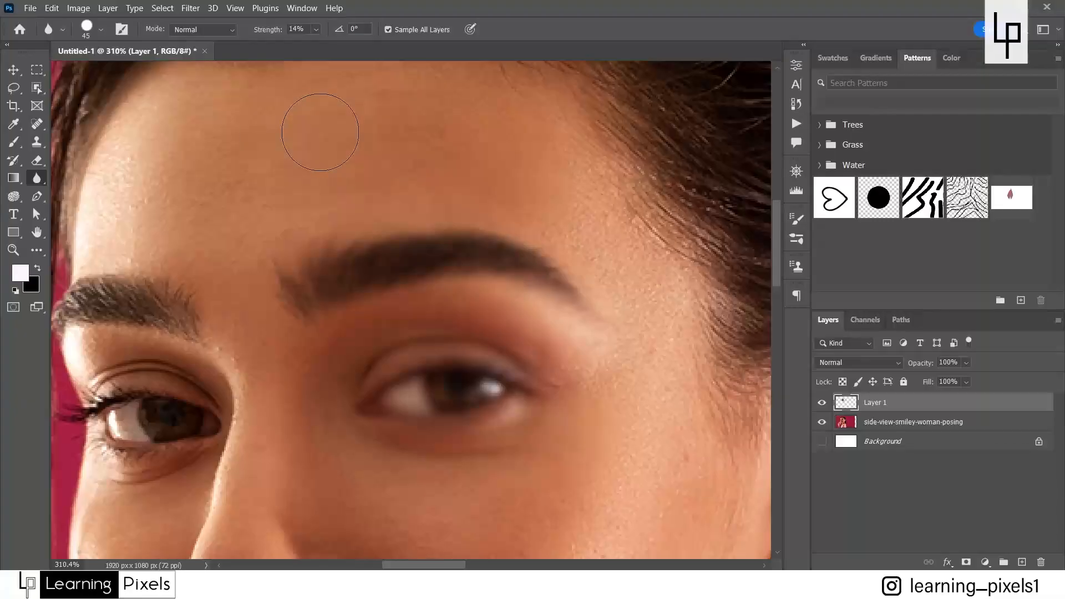
scroll(322, 191, down, 2)
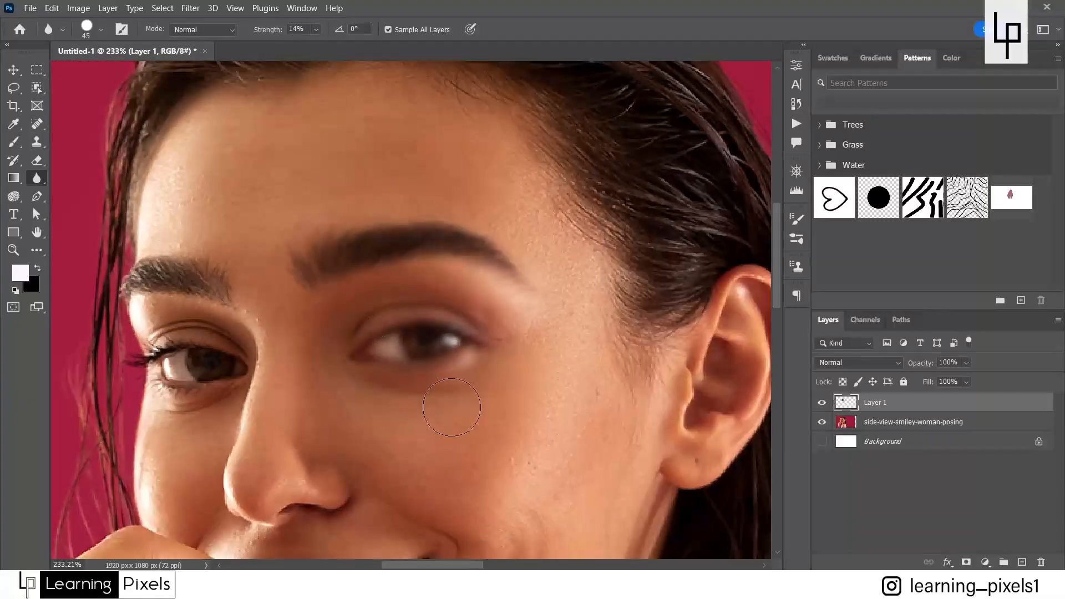
scroll(183, 349, up, 4)
scroll(153, 185, up, 2)
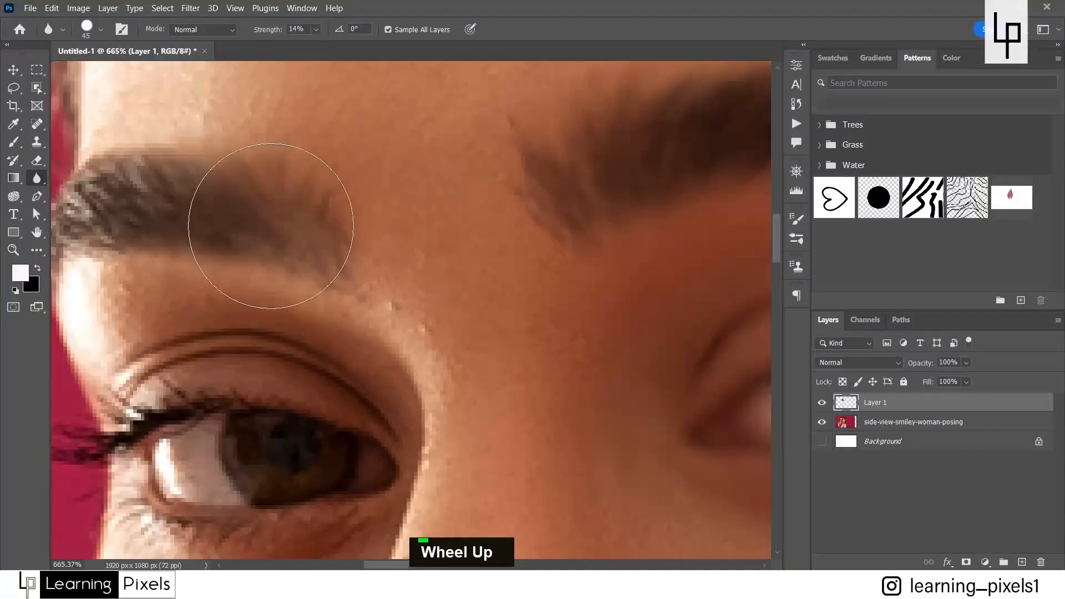
scroll(268, 231, down, 5)
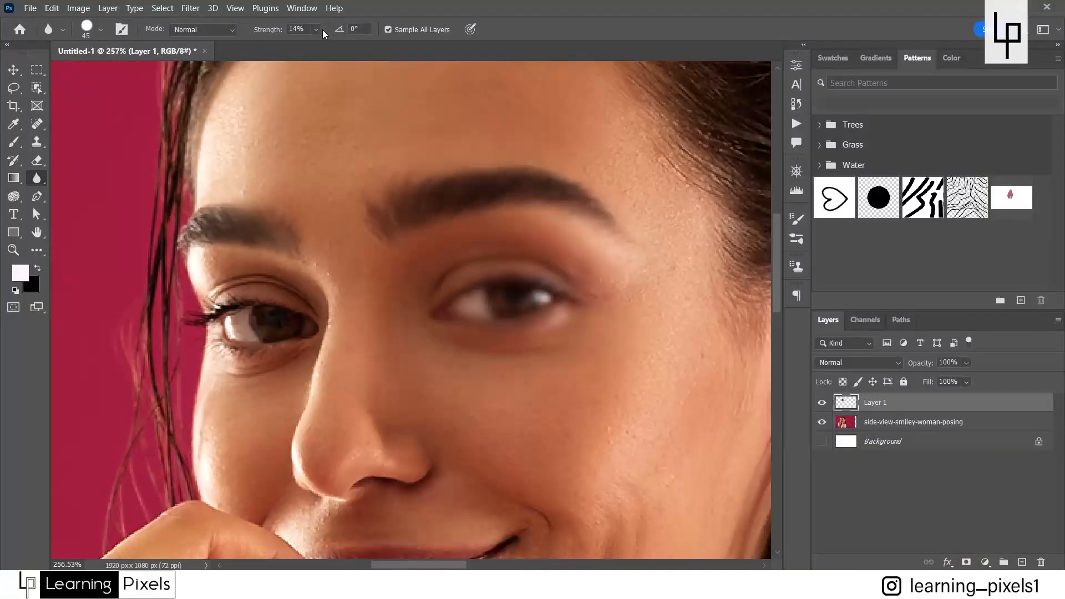
- Raise the Blur tool's strength to 100% and delete the layer holding the blur strokes
click(313, 31)
drag(314, 32, 438, 46)
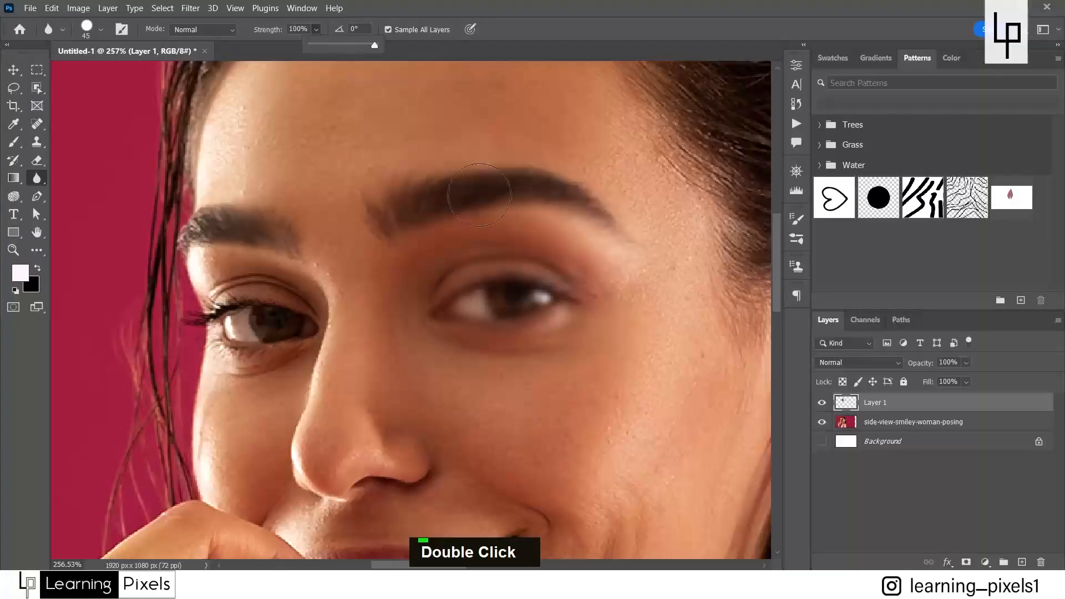
key(ctrl+z)
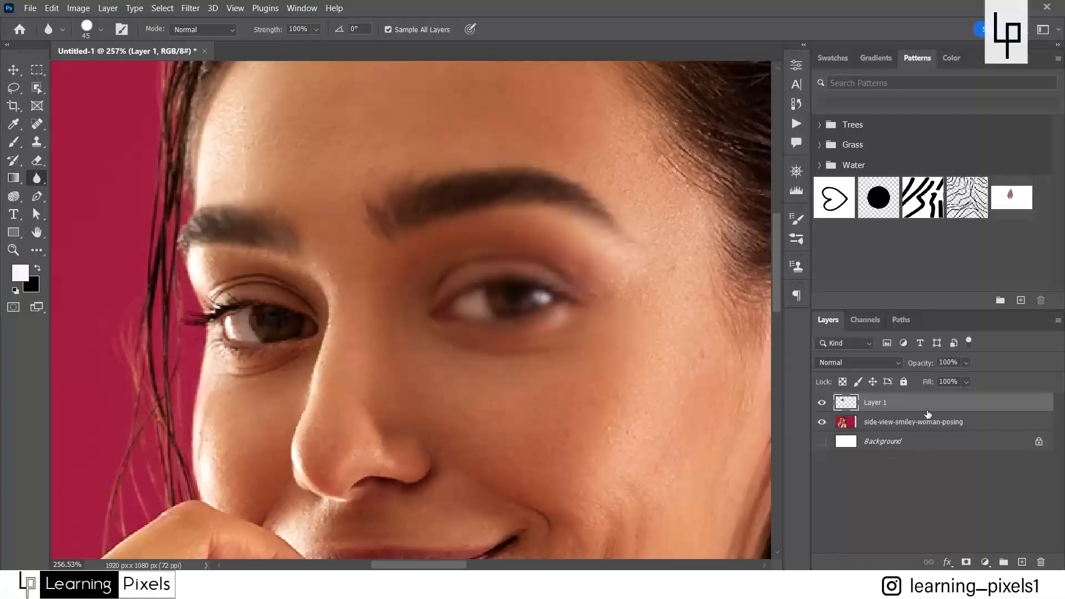
drag(927, 413, 1038, 563)
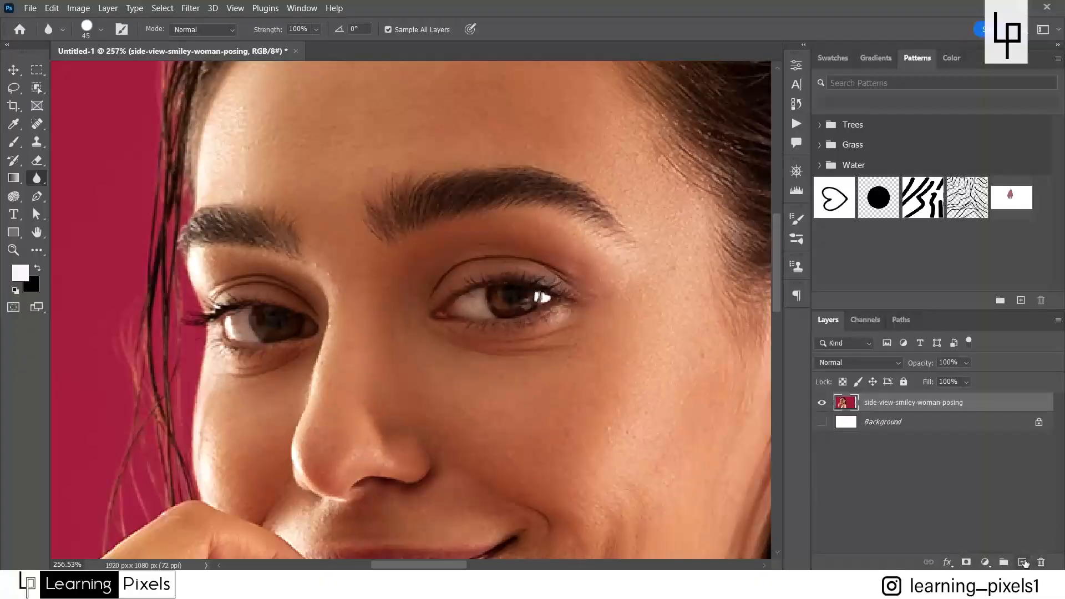
- Add a new layer and sharpen the inner end of the woman's left eyebrow with the Sharpen tool, comparing with the layer hidden
click(1022, 561)
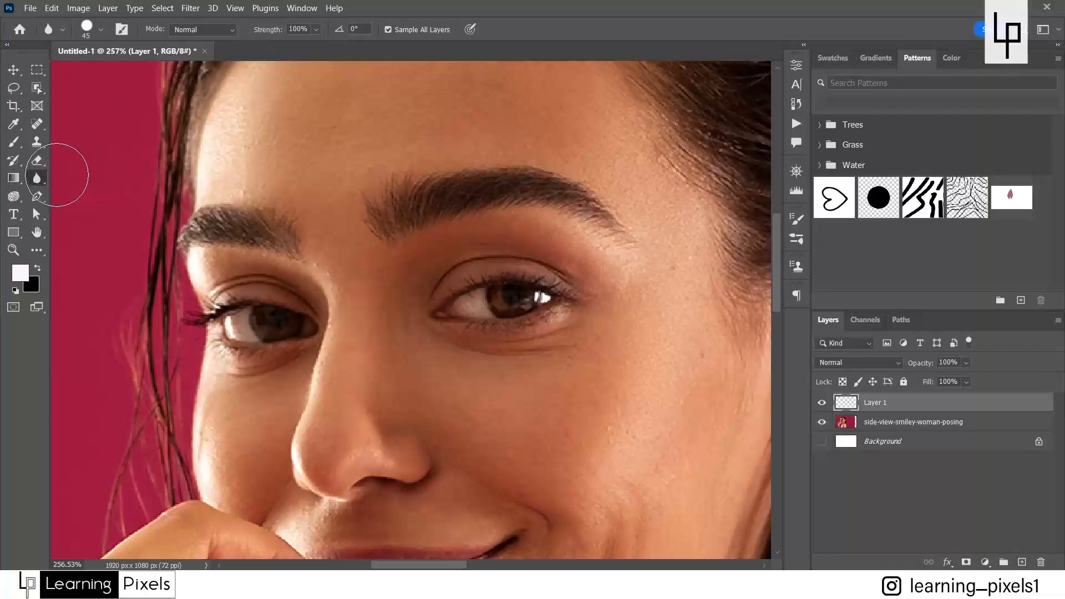
right_click(31, 179)
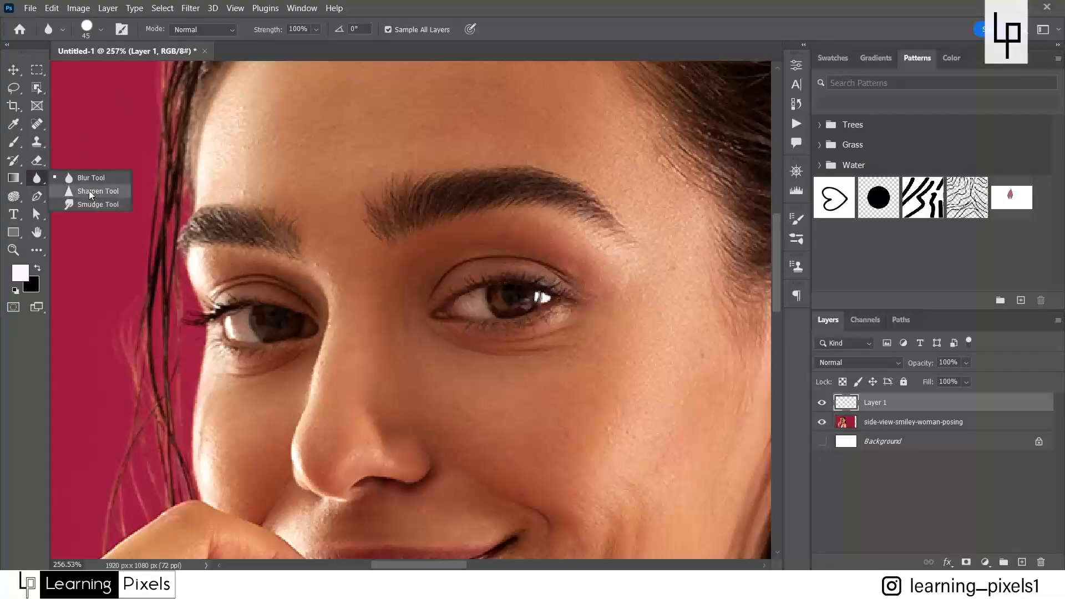
click(89, 191)
mouse_move(366, 200)
mouse_down()
mouse_move(408, 166)
mouse_move(396, 237)
mouse_move(392, 214)
mouse_up()
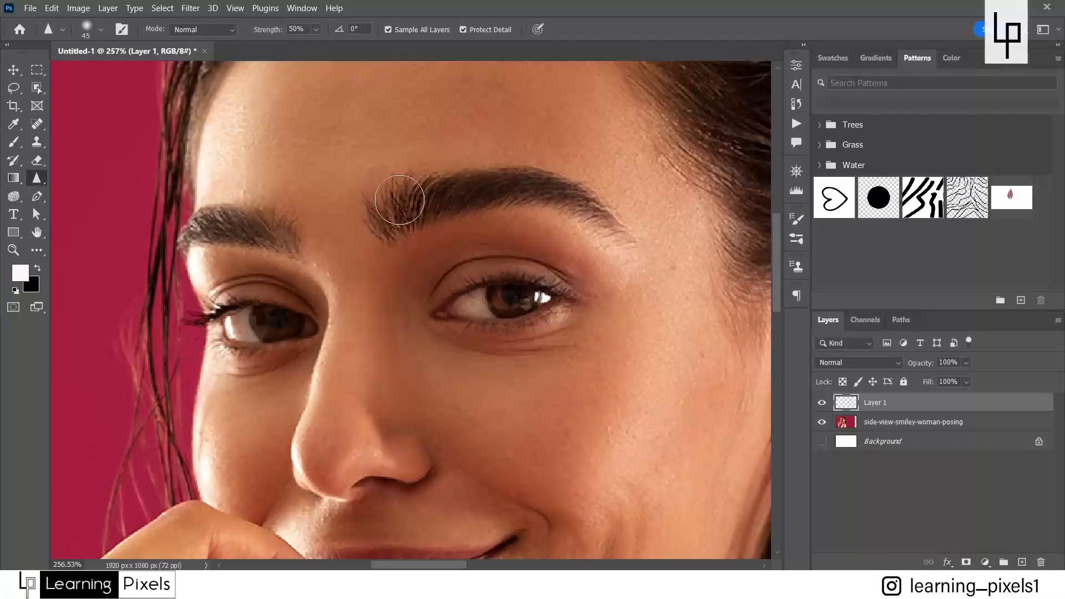
click(822, 403)
click(822, 403)
- Sharpen the woman's left eye and its lashes with the Sharpen tool at 50% strength
drag(458, 300, 505, 307)
mouse_move(572, 289)
mouse_down()
mouse_move(470, 266)
mouse_move(457, 295)
mouse_move(542, 321)
mouse_up()
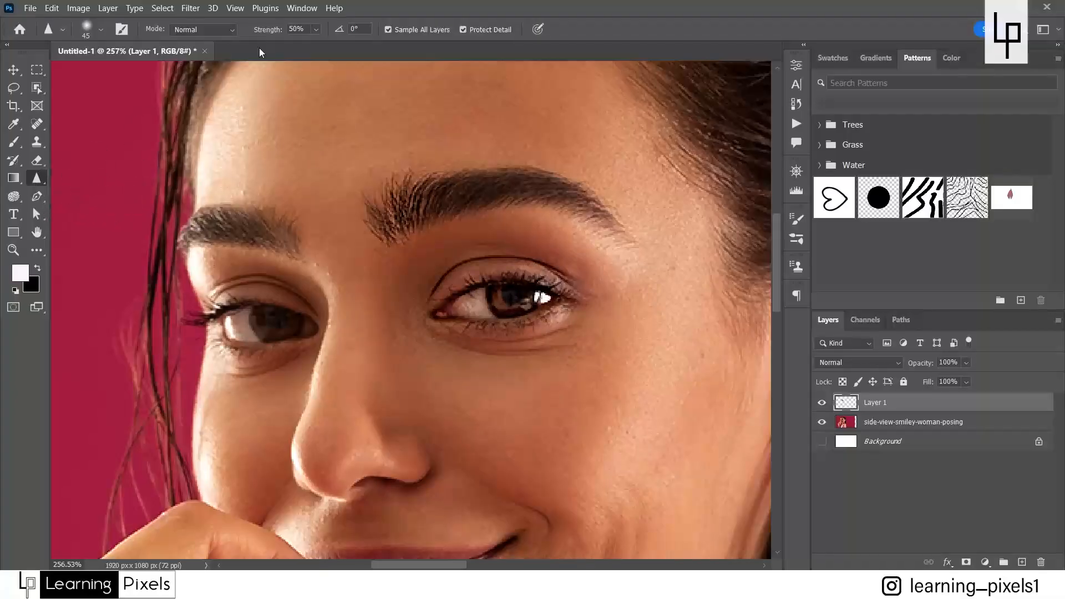
click(316, 29)
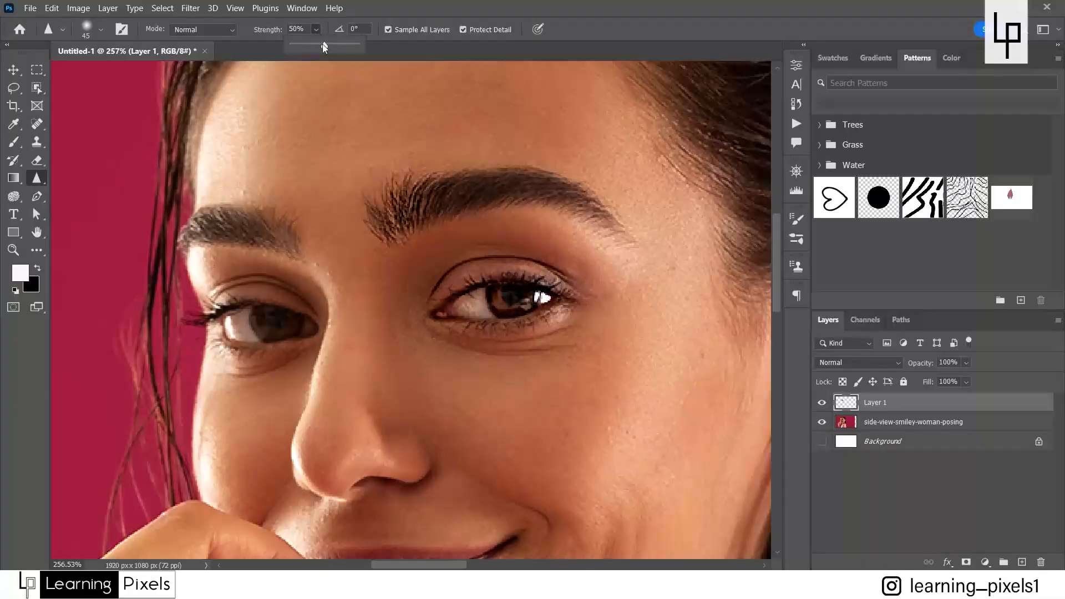
click(654, 15)
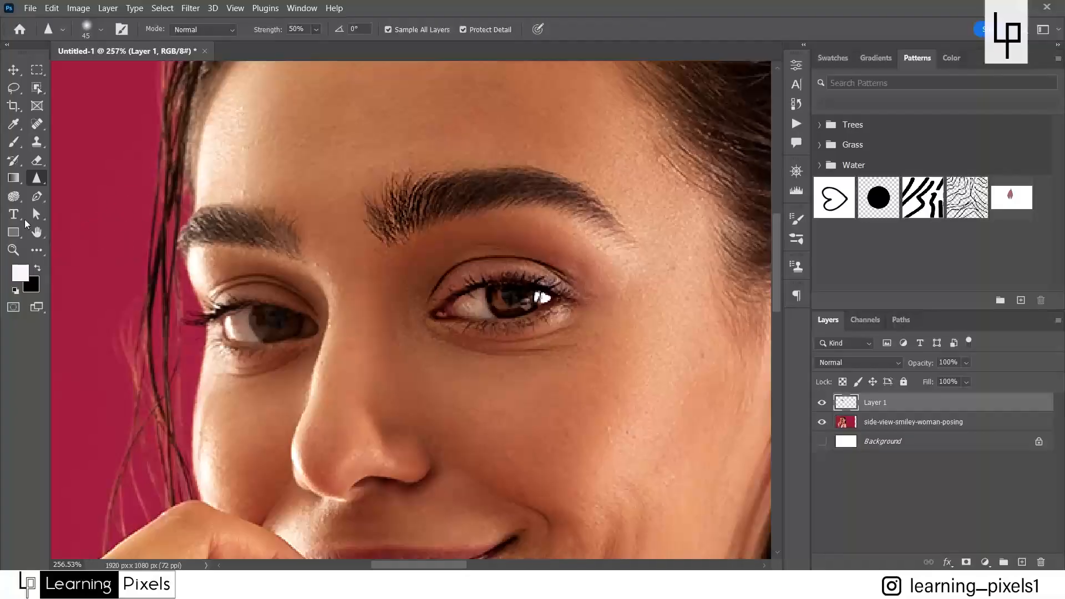
- Smudge the woman's left eyebrow and the inner end of her right eyebrow with the Smudge tool at 8% strength
right_click(32, 179)
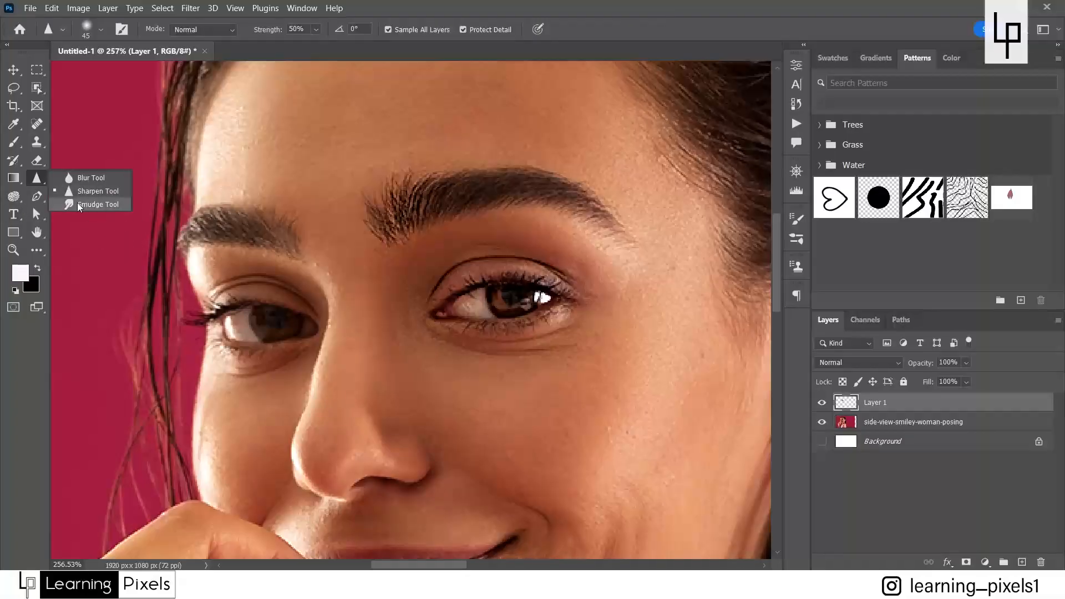
click(77, 202)
drag(280, 154, 350, 209)
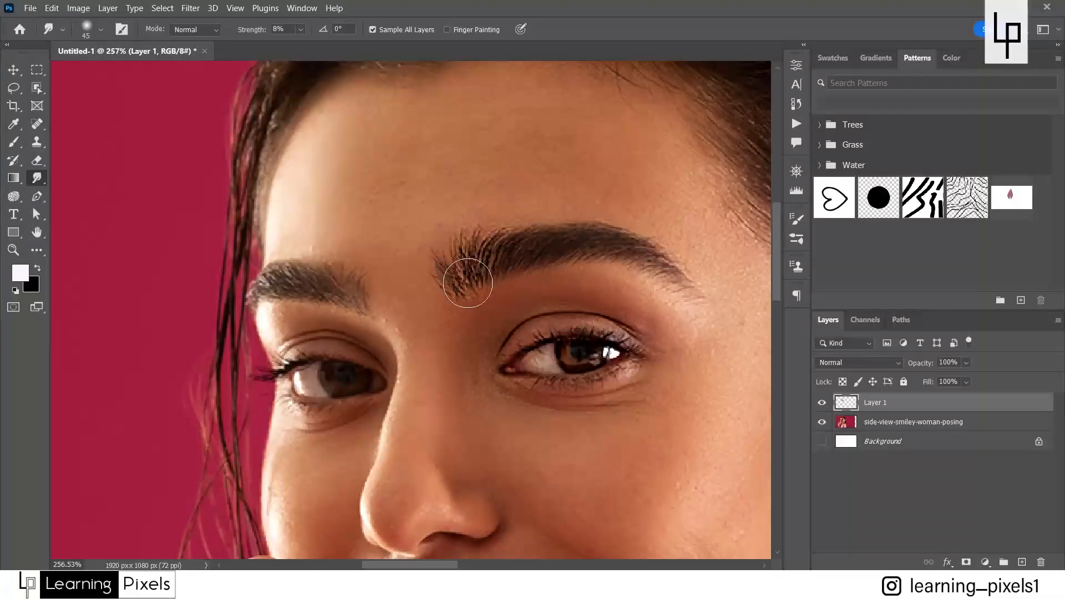
mouse_move(468, 278)
mouse_down()
mouse_move(474, 224)
mouse_move(495, 181)
mouse_up()
mouse_move(478, 248)
mouse_down()
mouse_move(535, 181)
mouse_move(601, 188)
mouse_up()
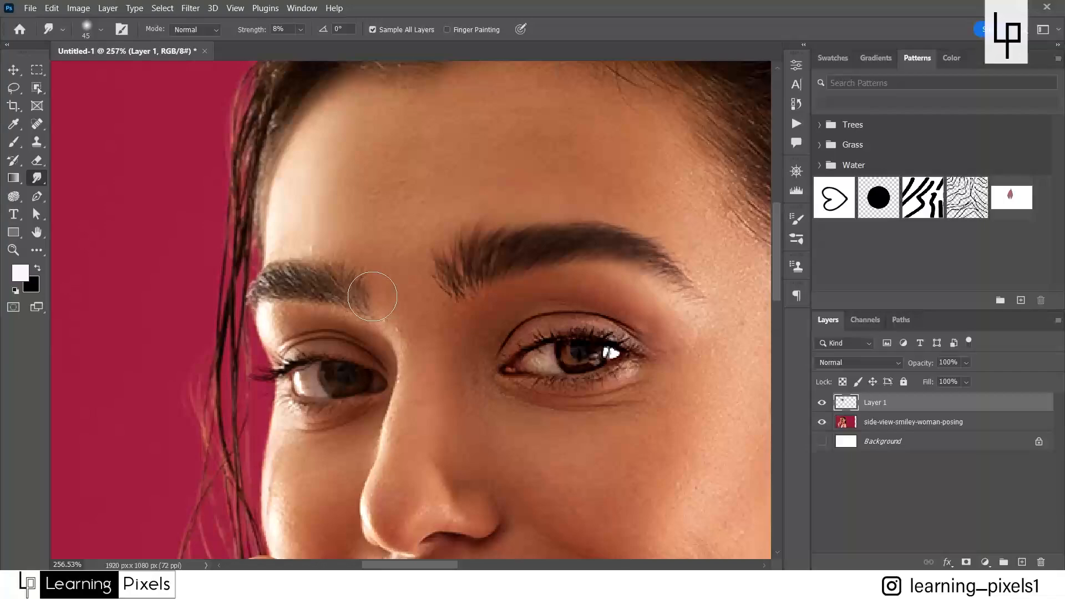
drag(372, 296, 379, 276)
drag(379, 276, 376, 260)
- Replace the layer holding the sharpened and smudged strokes with a new empty layer above the photo
drag(957, 413, 1040, 562)
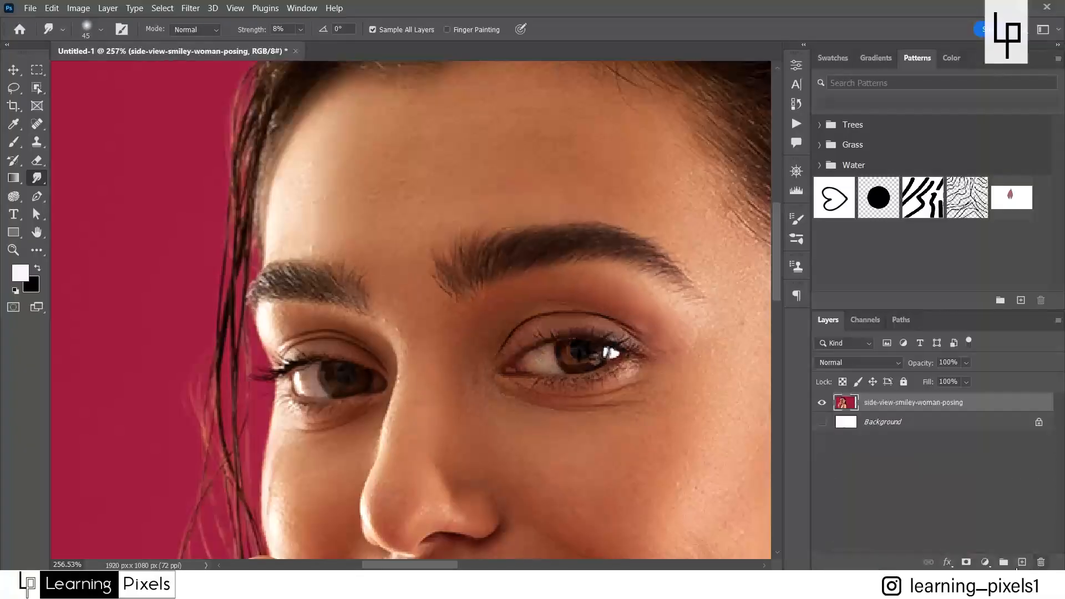
click(1023, 562)
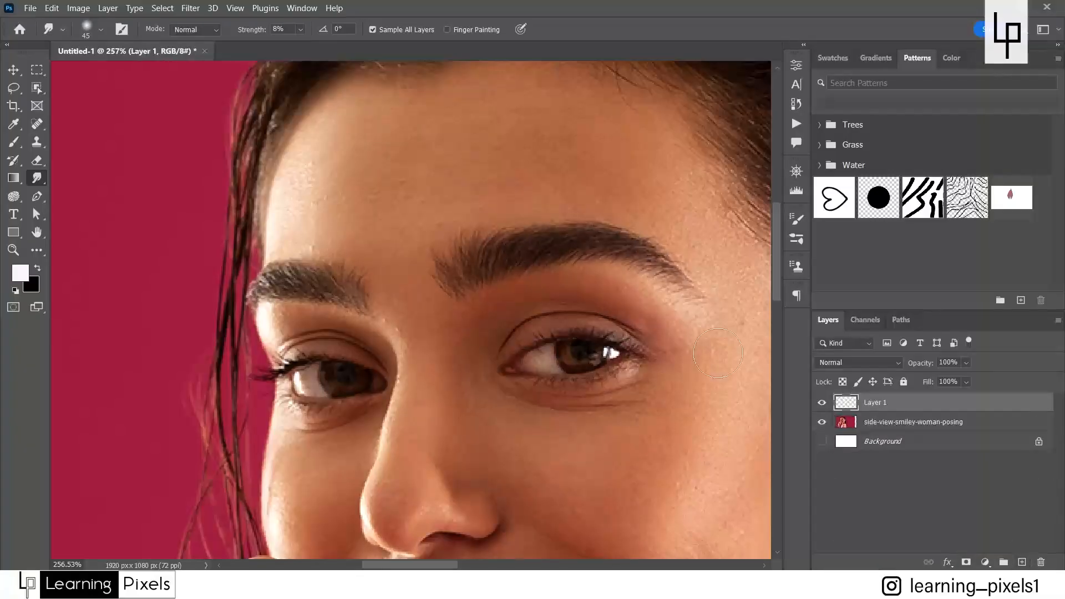
- Set the Smudge tool's strength to 10% after trying other strengths
click(301, 30)
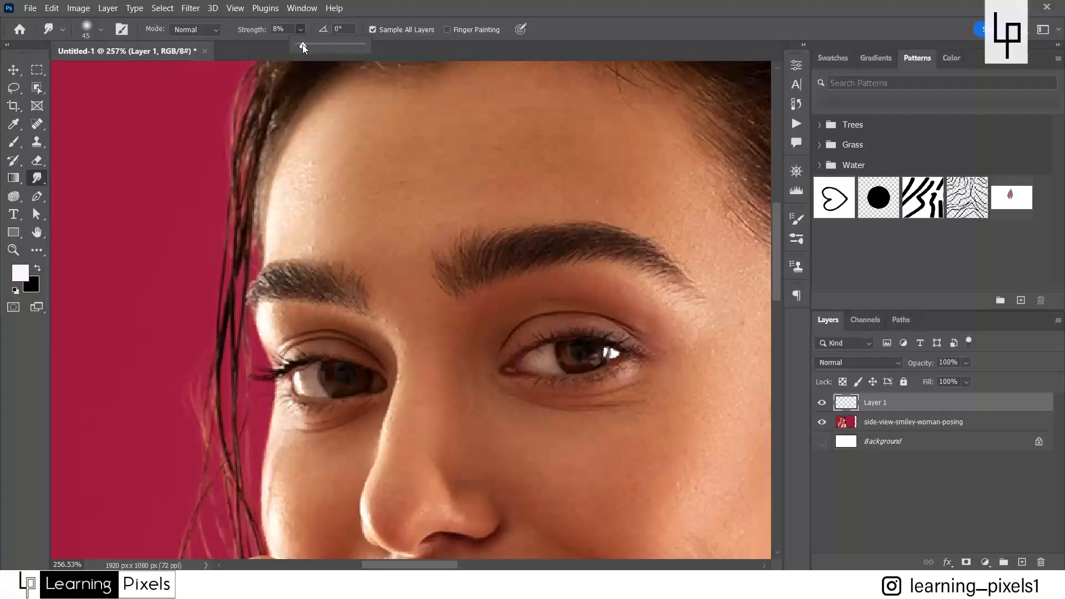
mouse_move(302, 46)
mouse_down()
mouse_move(357, 51)
mouse_move(333, 55)
mouse_up()
key(ctrl+z)
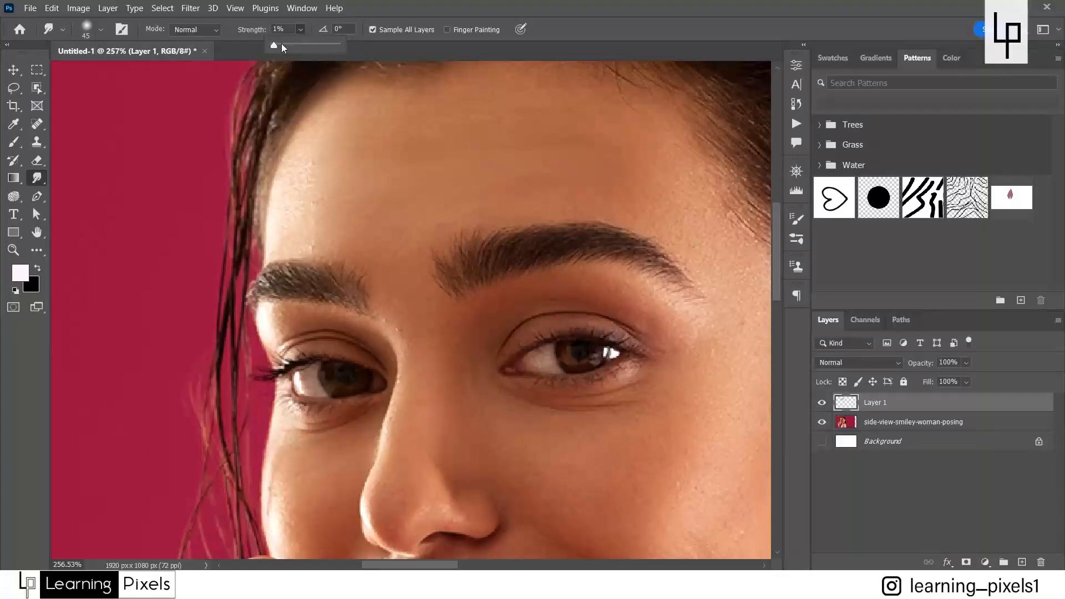
click(337, 122)
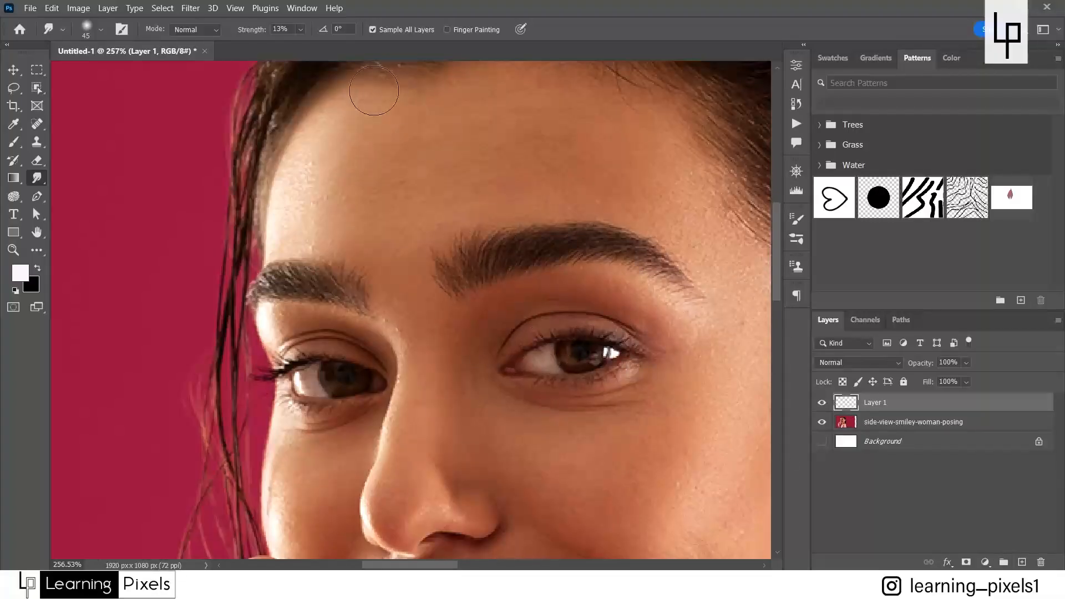
text(10)
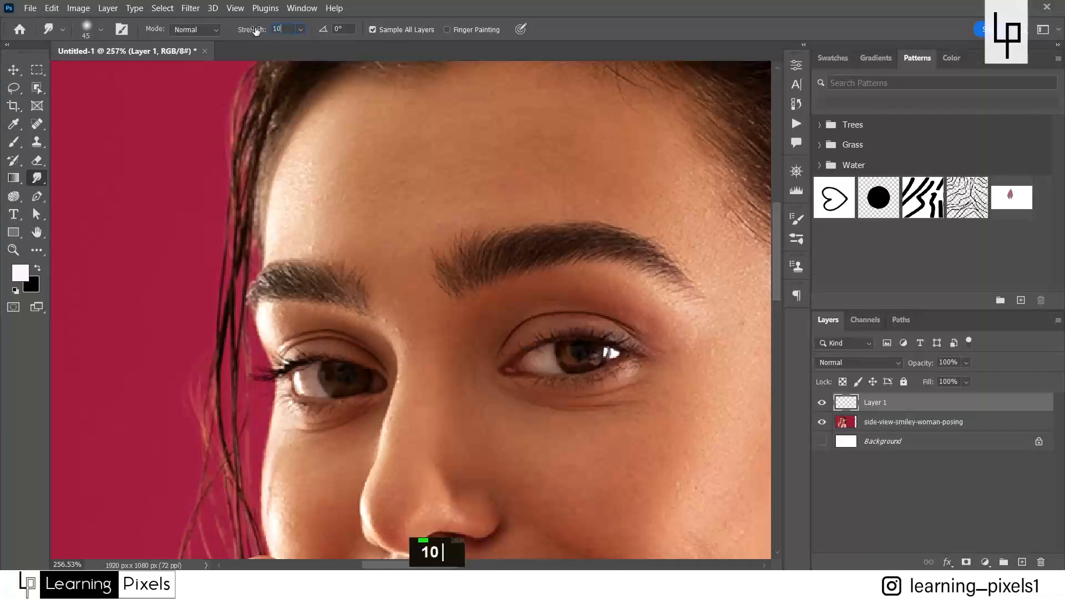
key(Return)
- Smudge the bright skin of the forehead beside the hairline, above the woman's right eyebrow, to smooth its texture
scroll(299, 159, up, 3)
mouse_move(299, 158)
mouse_down()
mouse_move(320, 213)
mouse_move(327, 123)
mouse_move(350, 135)
mouse_move(312, 243)
mouse_up()
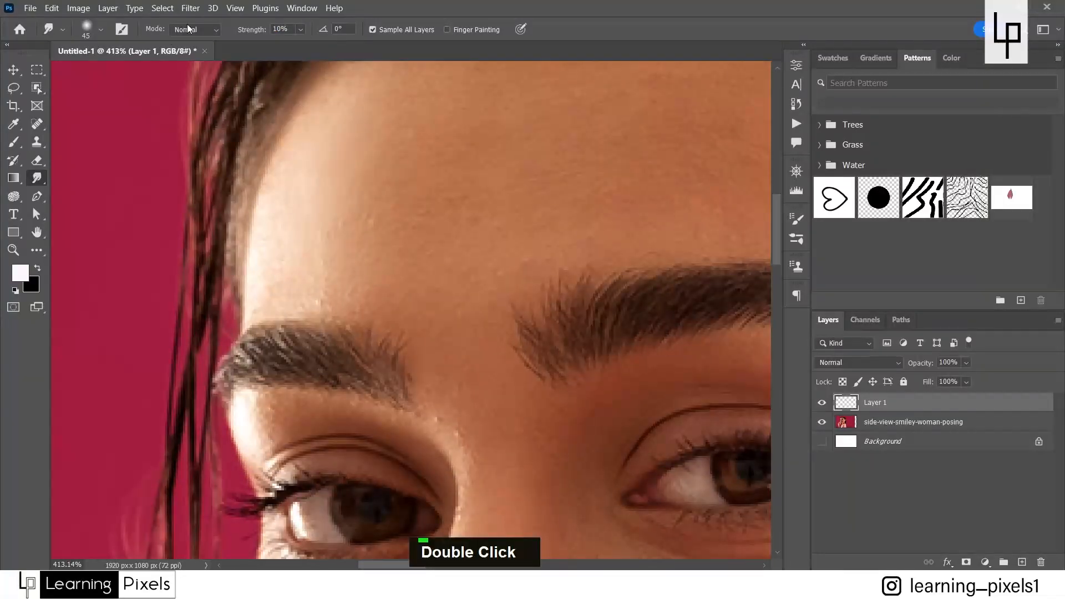
double_click(91, 28)
click(458, 6)
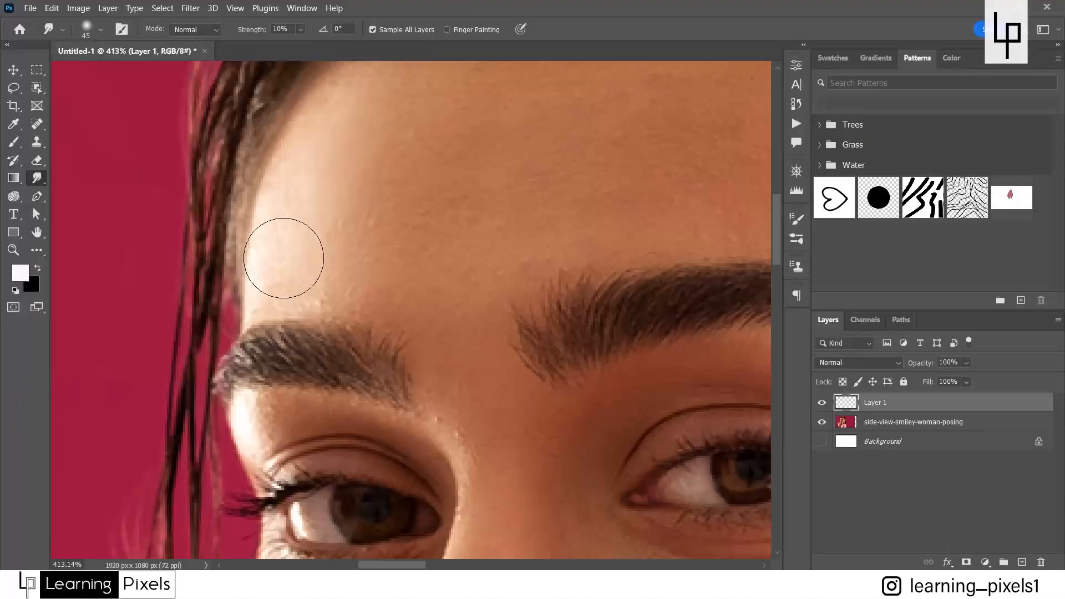
double_click(320, 212)
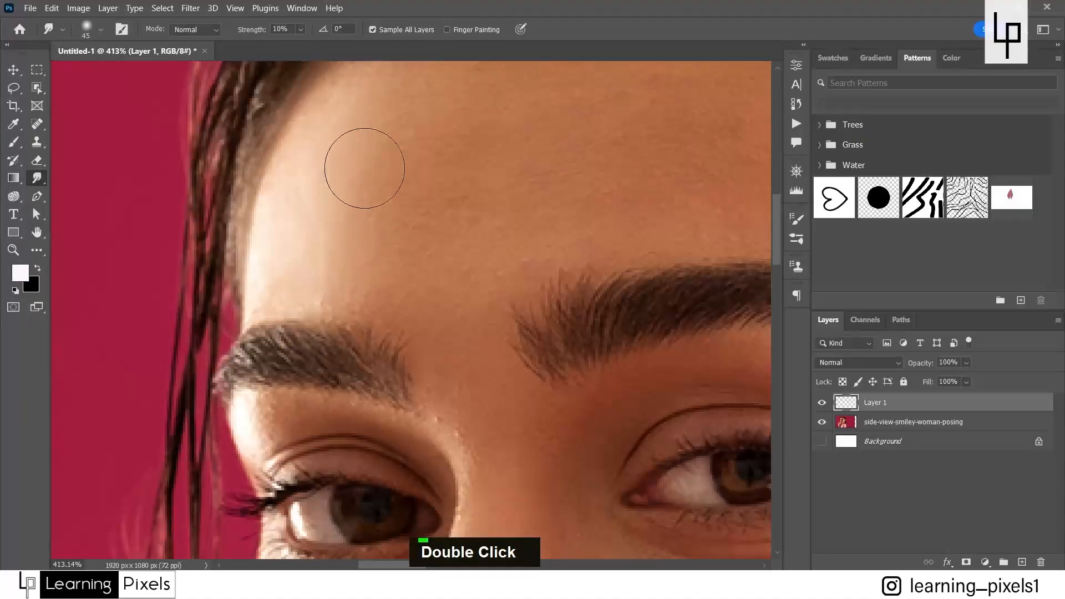
- Continue smoothing the skin towards the middle of the forehead and just above the woman's right eyebrow with Smudge strokes
scroll(356, 233, down, 2)
drag(392, 214, 368, 236)
drag(332, 152, 417, 161)
drag(346, 215, 431, 214)
drag(343, 298, 387, 292)
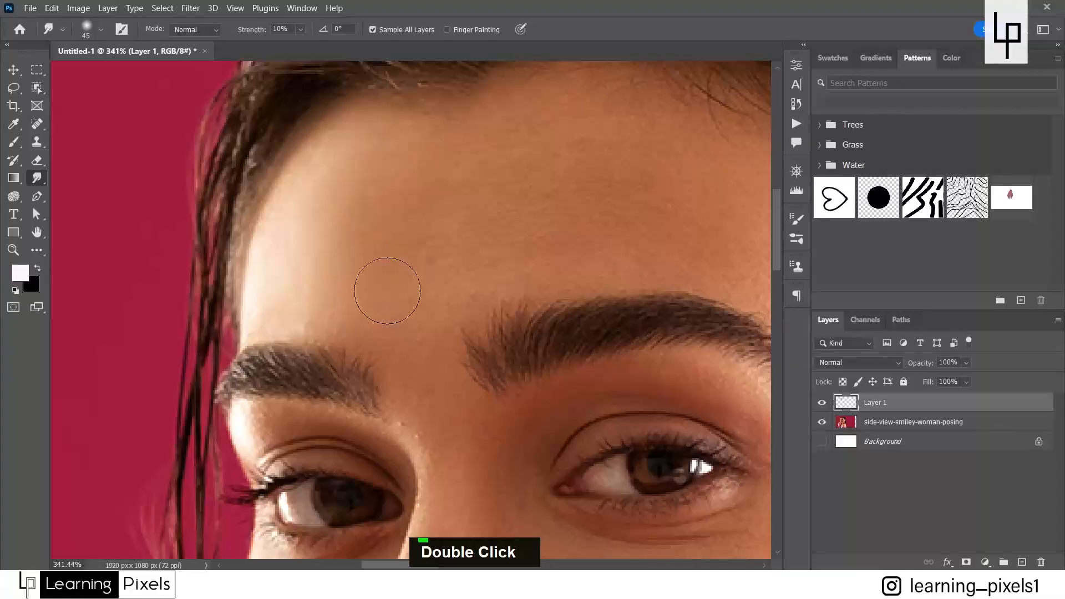
drag(318, 311, 388, 309)
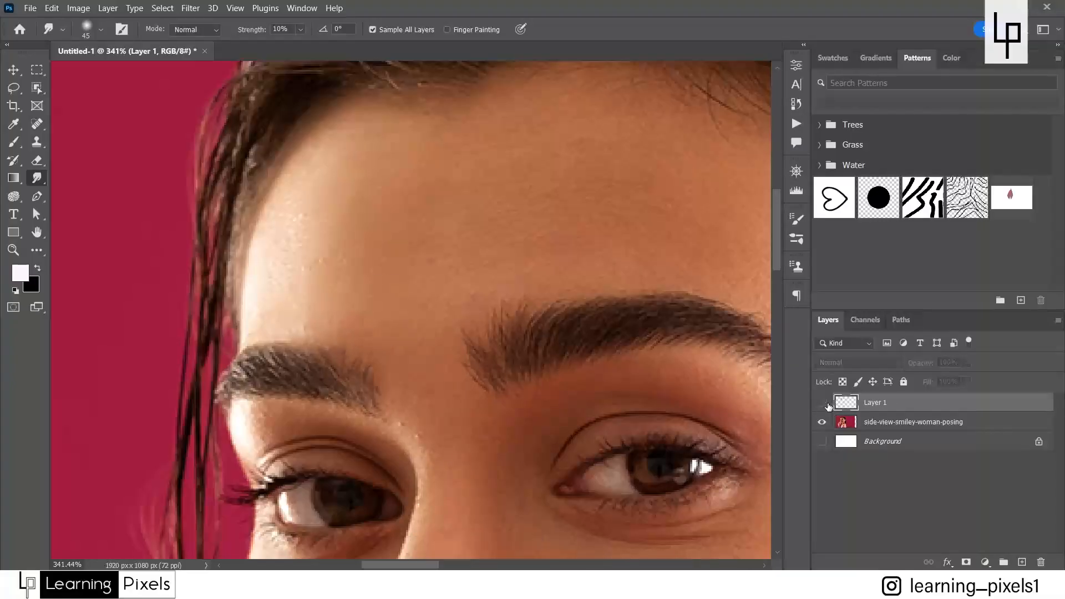
- Smudge the skin across the middle of the forehead, down to the area above the inner end of the woman's left eyebrow
mouse_move(505, 116)
mouse_down()
mouse_move(474, 155)
mouse_move(525, 160)
mouse_up()
drag(427, 184, 517, 164)
drag(443, 215, 522, 204)
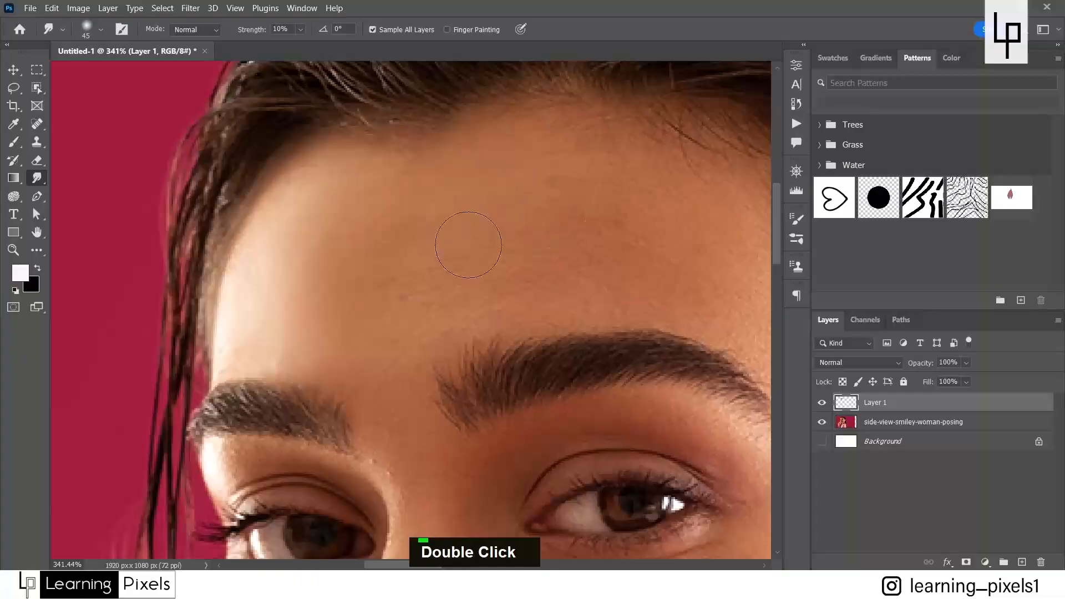
mouse_move(454, 298)
mouse_down()
mouse_move(534, 285)
mouse_move(441, 315)
mouse_move(493, 297)
mouse_up()
drag(393, 306, 401, 294)
- Smooth the upper central forehead and the skin just above the gap between the eyebrows with Smudge strokes
key(space)
drag(577, 237, 510, 211)
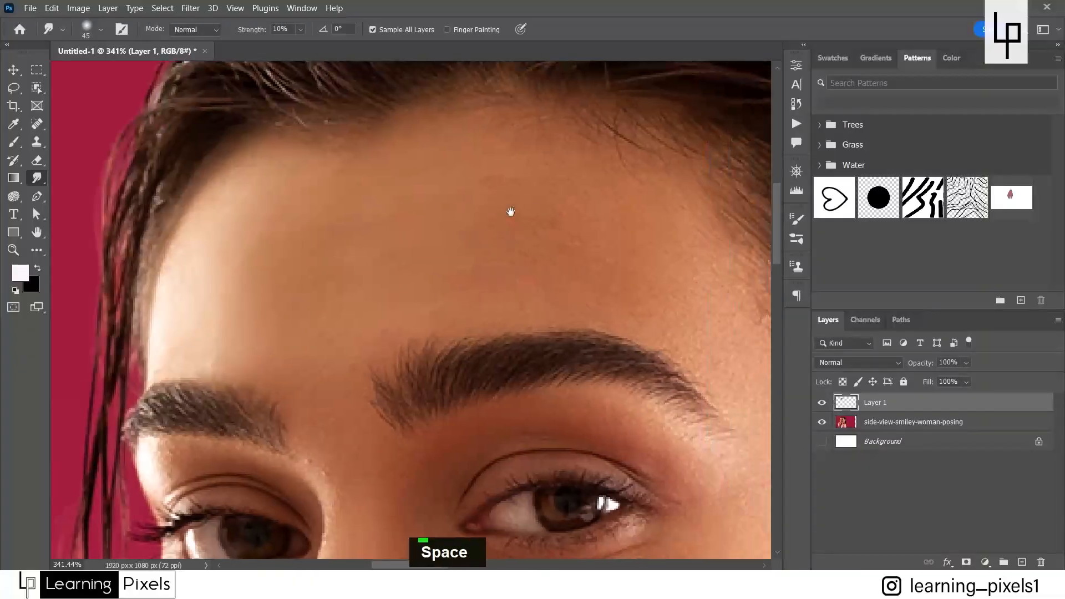
mouse_move(475, 157)
mouse_down()
mouse_move(542, 182)
mouse_move(543, 201)
mouse_move(485, 197)
mouse_move(481, 206)
mouse_move(511, 222)
mouse_move(510, 274)
mouse_move(476, 273)
mouse_move(529, 281)
mouse_move(464, 281)
mouse_move(521, 280)
mouse_move(500, 271)
mouse_move(501, 258)
mouse_move(509, 280)
mouse_move(467, 272)
mouse_move(516, 261)
mouse_move(461, 243)
mouse_move(535, 233)
mouse_move(547, 242)
mouse_move(449, 265)
mouse_move(458, 283)
mouse_move(383, 303)
mouse_move(587, 288)
mouse_move(490, 256)
mouse_move(527, 232)
mouse_move(458, 205)
mouse_move(456, 192)
mouse_move(471, 186)
mouse_move(377, 208)
mouse_move(315, 245)
mouse_move(334, 184)
mouse_move(304, 231)
mouse_move(314, 311)
mouse_move(304, 343)
mouse_move(344, 285)
mouse_up()
key(space)
mouse_move(354, 236)
mouse_down()
mouse_move(329, 242)
mouse_move(292, 223)
mouse_move(277, 209)
mouse_move(277, 181)
mouse_move(234, 301)
mouse_move(258, 292)
mouse_move(329, 206)
mouse_move(471, 158)
mouse_move(496, 126)
mouse_move(535, 134)
mouse_move(533, 192)
mouse_move(606, 144)
mouse_move(504, 165)
mouse_move(517, 160)
mouse_move(476, 153)
mouse_move(555, 117)
mouse_move(480, 230)
mouse_move(486, 276)
mouse_move(457, 273)
mouse_move(396, 317)
mouse_move(368, 297)
mouse_up()
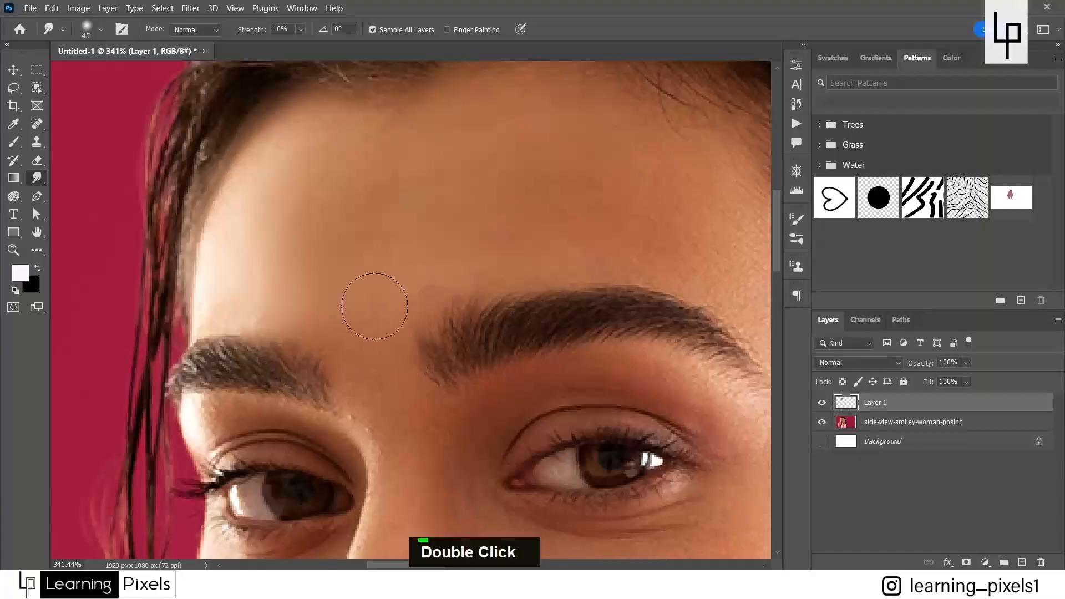
- Extend the Smudge smoothing over the forehead above the woman's left eyebrow and out towards her temple
key(space)
mouse_move(404, 388)
mouse_down()
mouse_move(409, 285)
mouse_move(431, 316)
mouse_move(518, 221)
mouse_up()
key(space)
drag(578, 167, 408, 278)
mouse_move(541, 276)
mouse_down()
mouse_move(577, 271)
mouse_move(533, 189)
mouse_move(489, 145)
mouse_move(512, 154)
mouse_move(478, 219)
mouse_move(576, 187)
mouse_move(596, 197)
mouse_move(622, 294)
mouse_move(602, 307)
mouse_move(628, 327)
mouse_move(635, 374)
mouse_move(605, 320)
mouse_move(656, 313)
mouse_move(678, 352)
mouse_up()
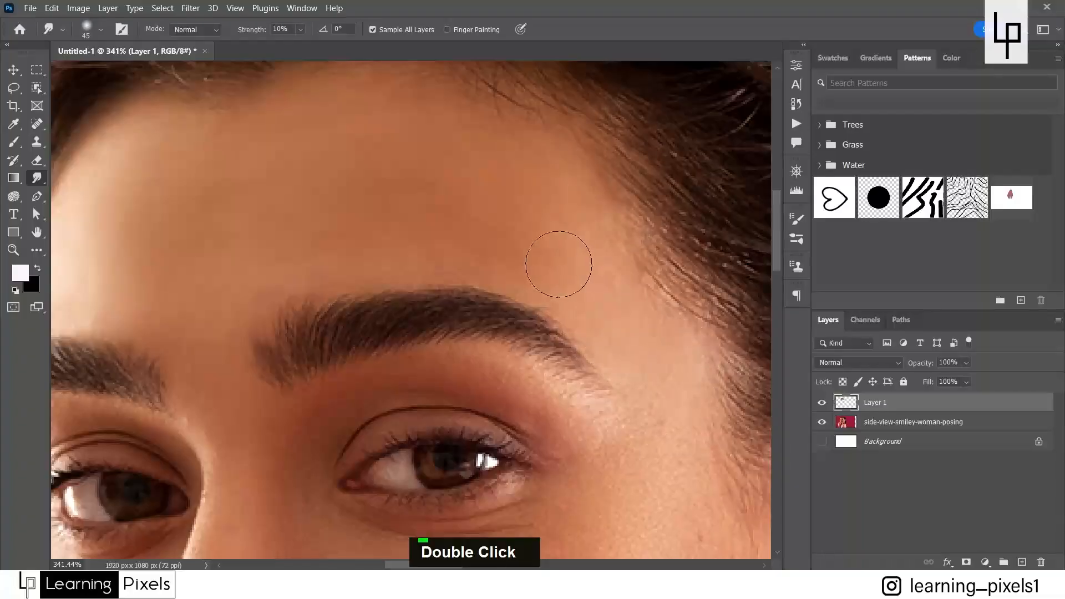
- Hide and show Layer 1 again to compare the face before and after the smoothing
scroll(525, 253, down, 3)
click(821, 405)
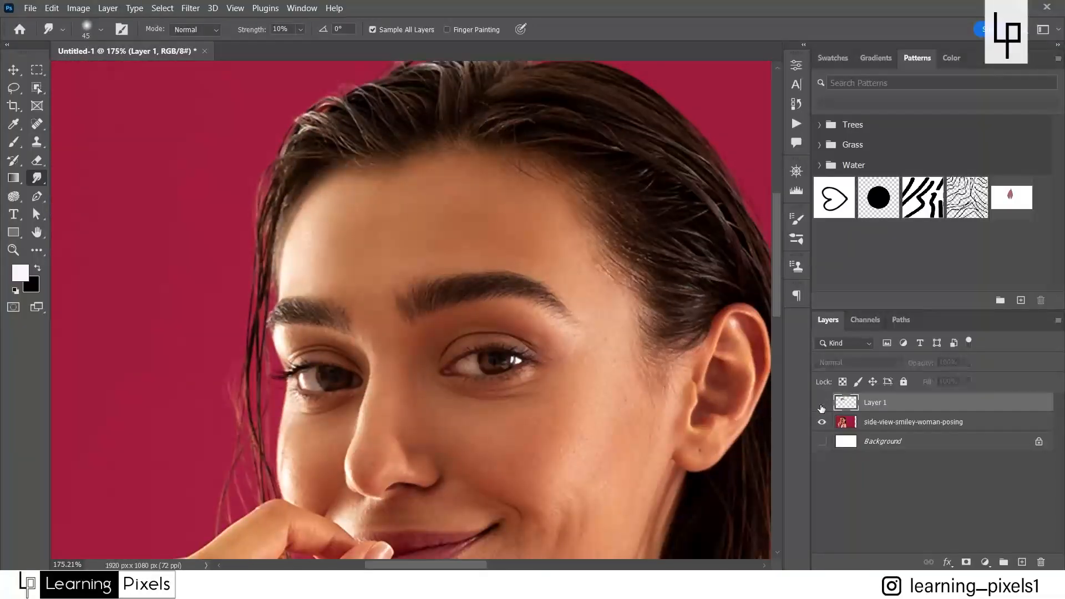
click(821, 407)
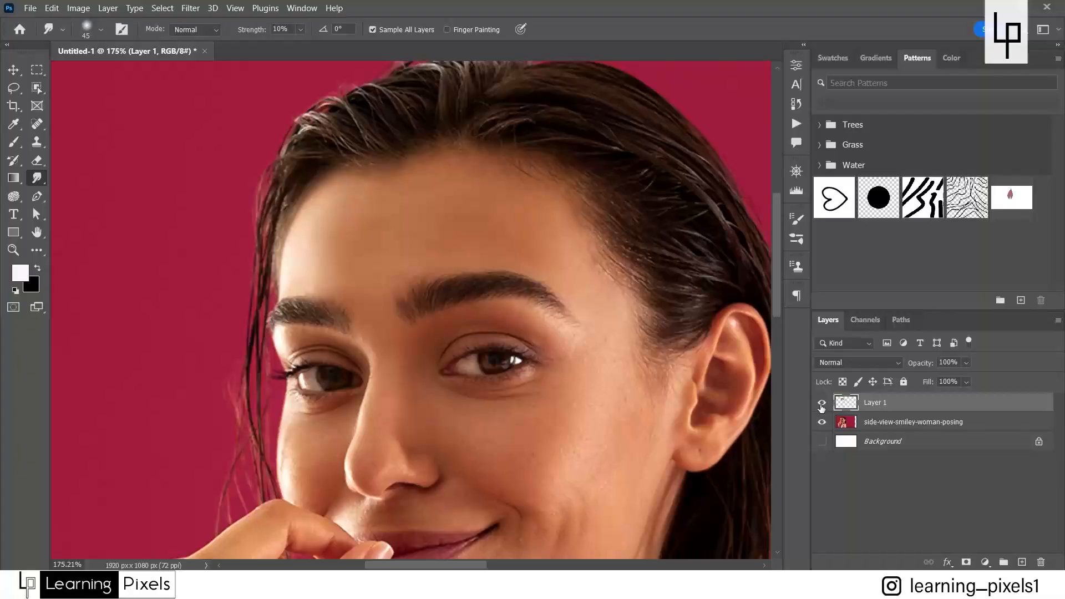